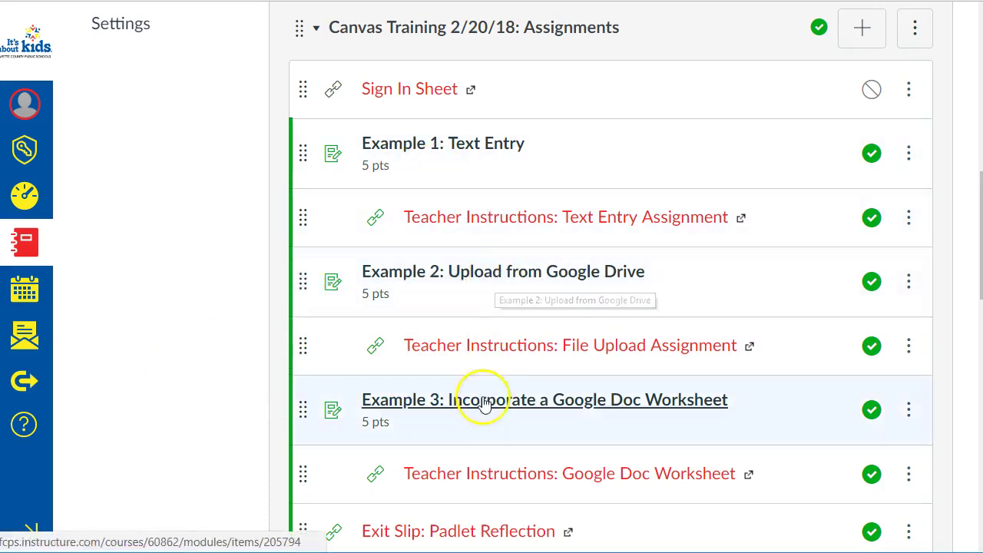
- Open the "Example 2: Upload from Google Drive" assignment and review its instructions, points and submission details
{"action": "left_click", "coordinate": [493, 275]}
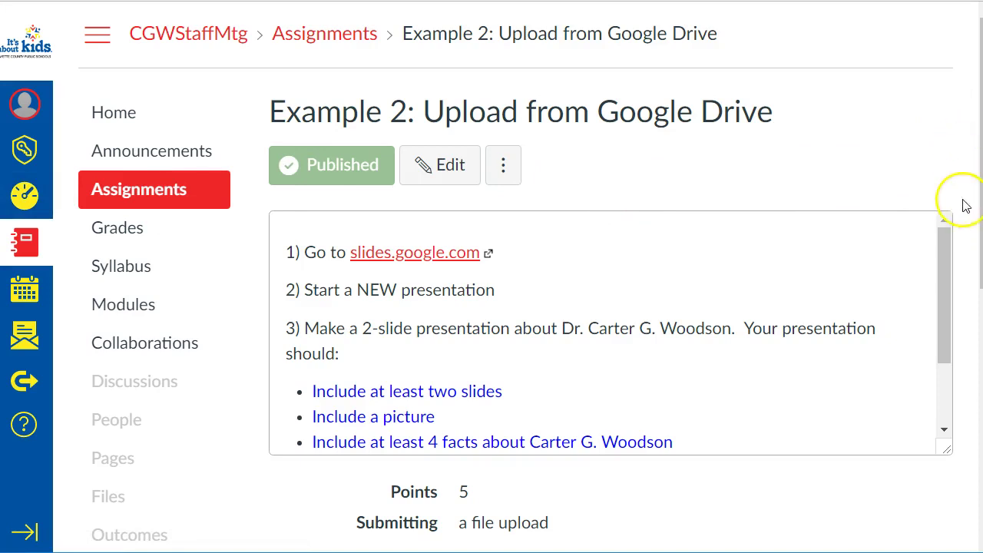
{"action": "scroll", "coordinate": [870, 150], "scroll_direction": "down", "scroll_amount": 3}
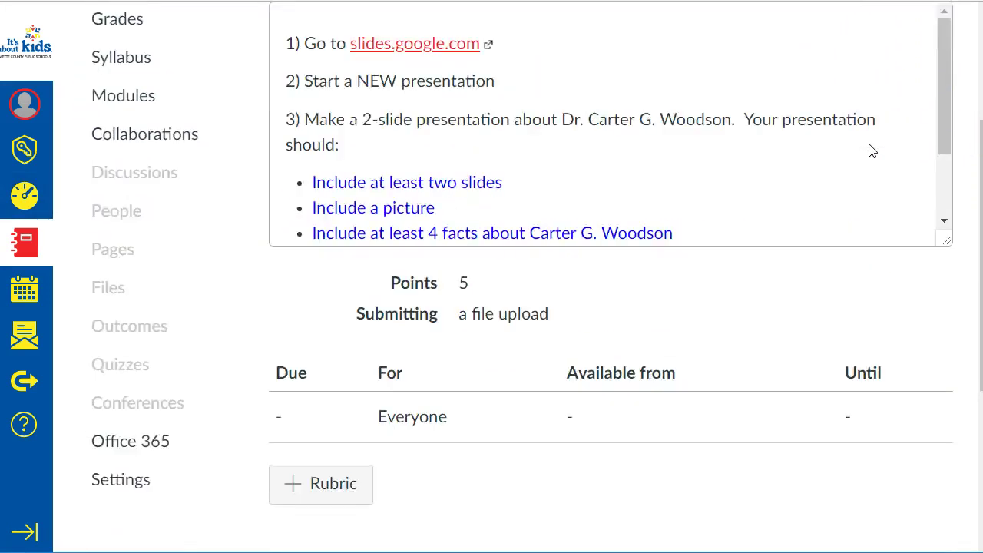
{"action": "scroll", "coordinate": [870, 149], "scroll_direction": "down", "scroll_amount": 4}
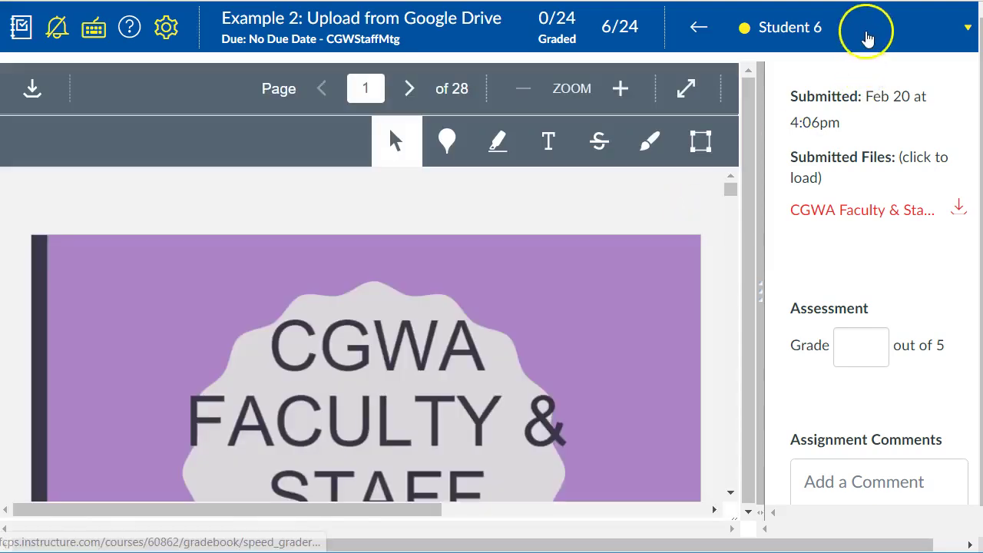
- Switch to Student 5's submission for the Example 2 assignment using the student list
{"action": "left_click", "coordinate": [866, 35]}
{"action": "left_click", "coordinate": [967, 98]}
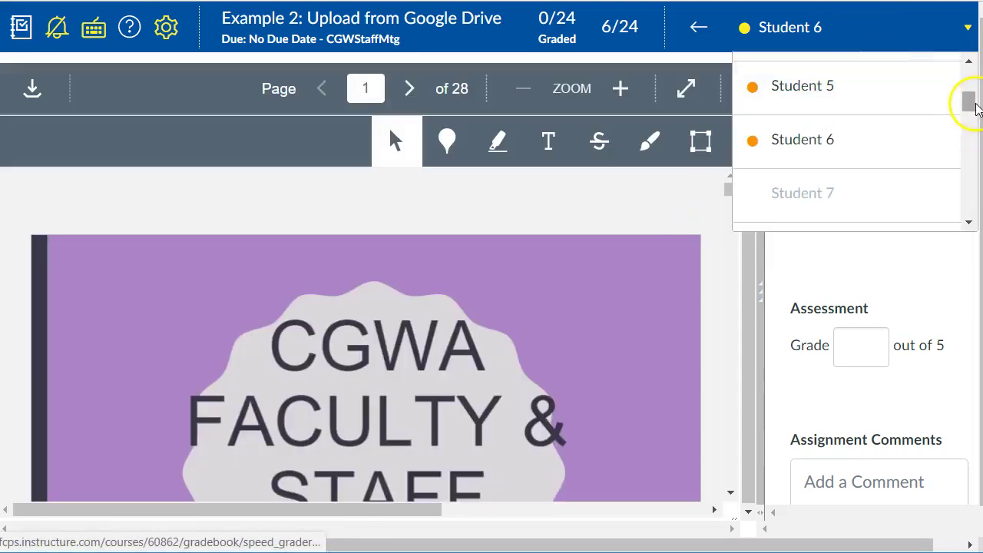
{"action": "left_click_drag", "start_coordinate": [967, 99], "coordinate": [968, 39]}
{"action": "left_click", "coordinate": [968, 31]}
{"action": "left_click", "coordinate": [970, 37]}
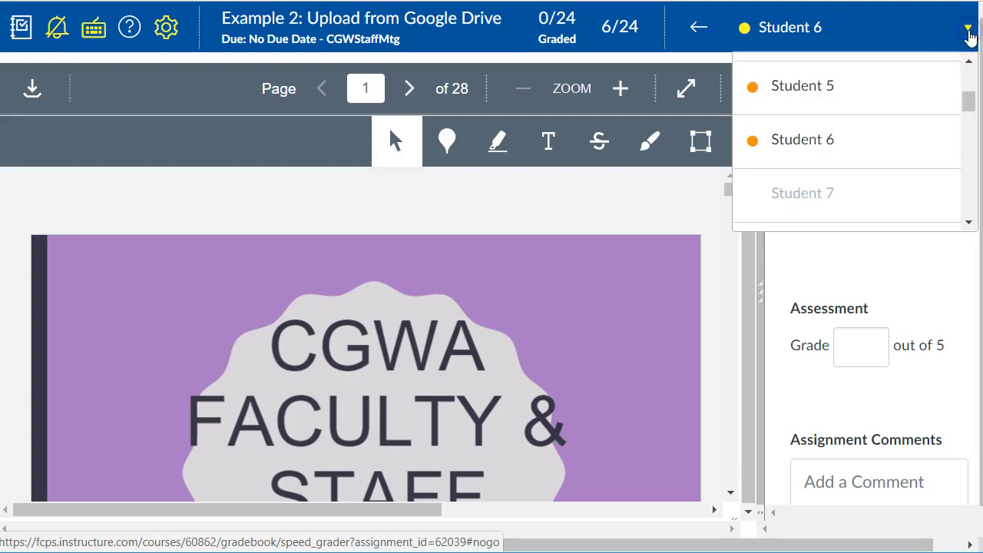
{"action": "left_click", "coordinate": [972, 97]}
{"action": "mouse_move", "coordinate": [971, 100]}
{"action": "left_mouse_down"}
{"action": "mouse_move", "coordinate": [964, 71]}
{"action": "mouse_move", "coordinate": [971, 100]}
{"action": "left_mouse_up"}
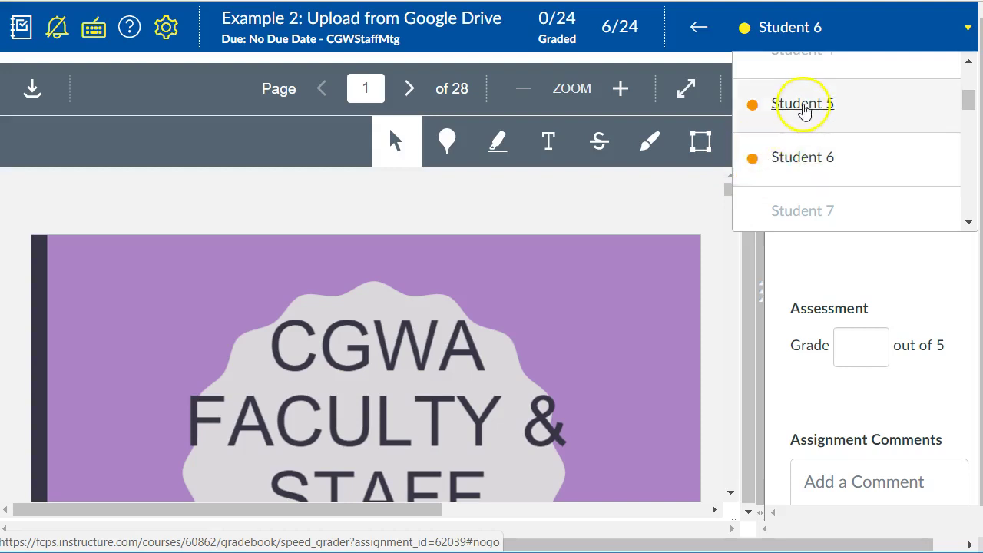
{"action": "left_click", "coordinate": [804, 105]}
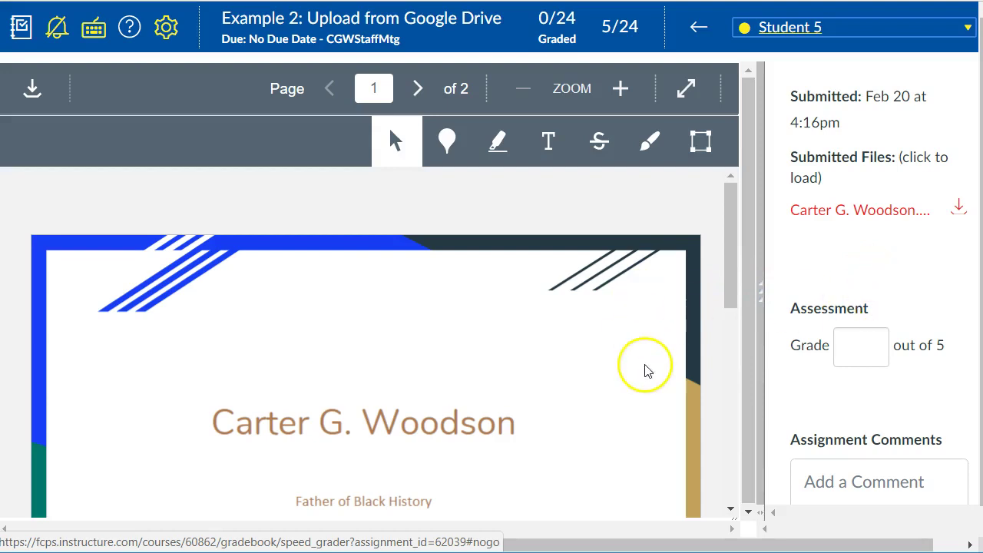
- Review both slides of Student 5's presentation and enter a grade of 4.5 out of 5
{"action": "scroll", "coordinate": [645, 370], "scroll_direction": "down", "scroll_amount": 2}
{"action": "scroll", "coordinate": [683, 186], "scroll_direction": "down", "scroll_amount": 3}
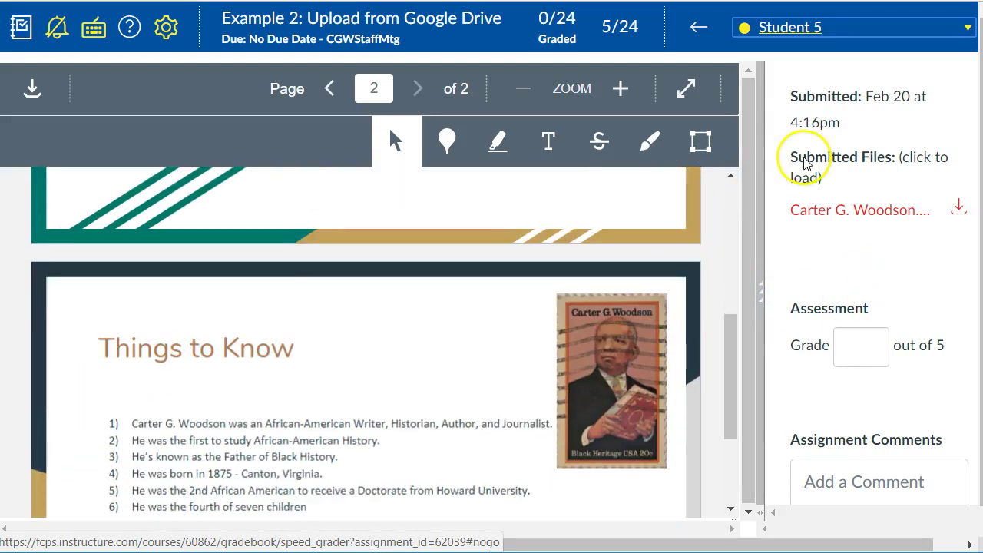
{"action": "left_click", "coordinate": [860, 360]}
{"action": "type", "text": "4"}
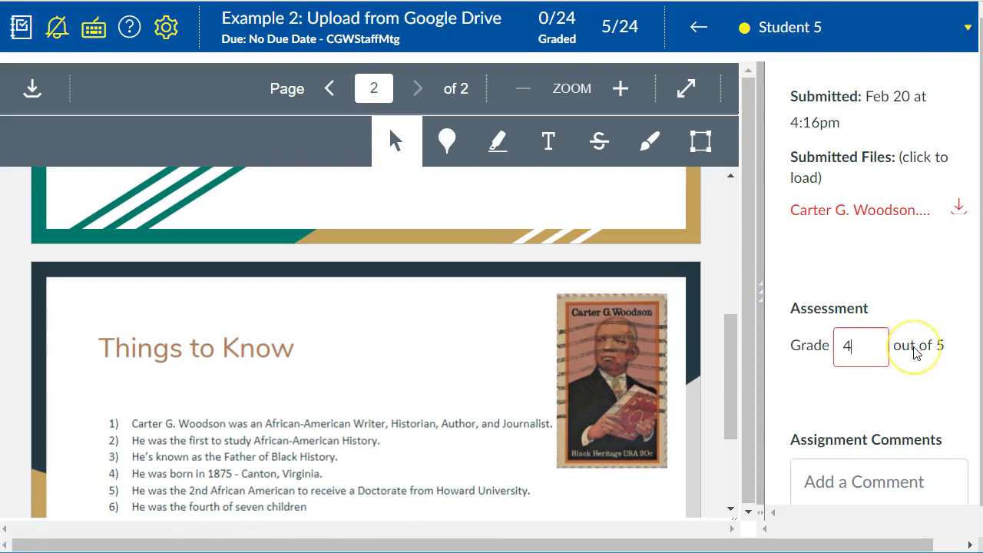
{"action": "type", "text": ".5"}
{"action": "left_click", "coordinate": [852, 390]}
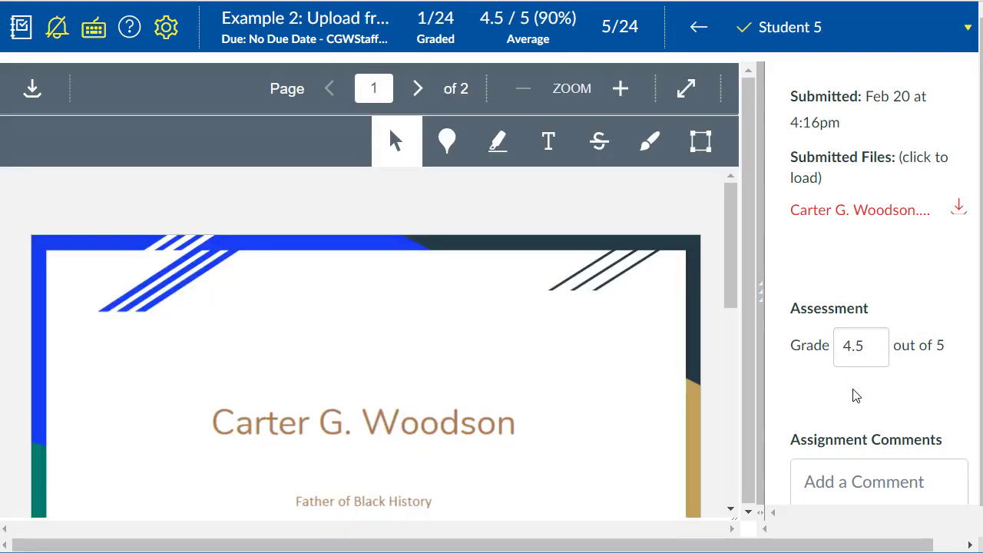
- Submit the assignment comment "Needs more detail." for Student 5 and dismiss the notification
{"action": "scroll", "coordinate": [851, 394], "scroll_direction": "down", "scroll_amount": 3}
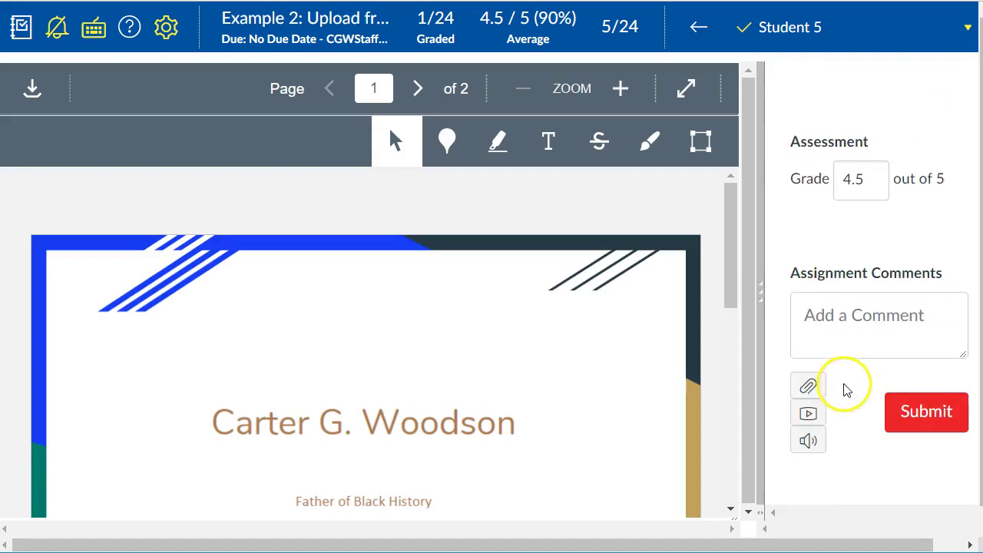
{"action": "left_click", "coordinate": [835, 318]}
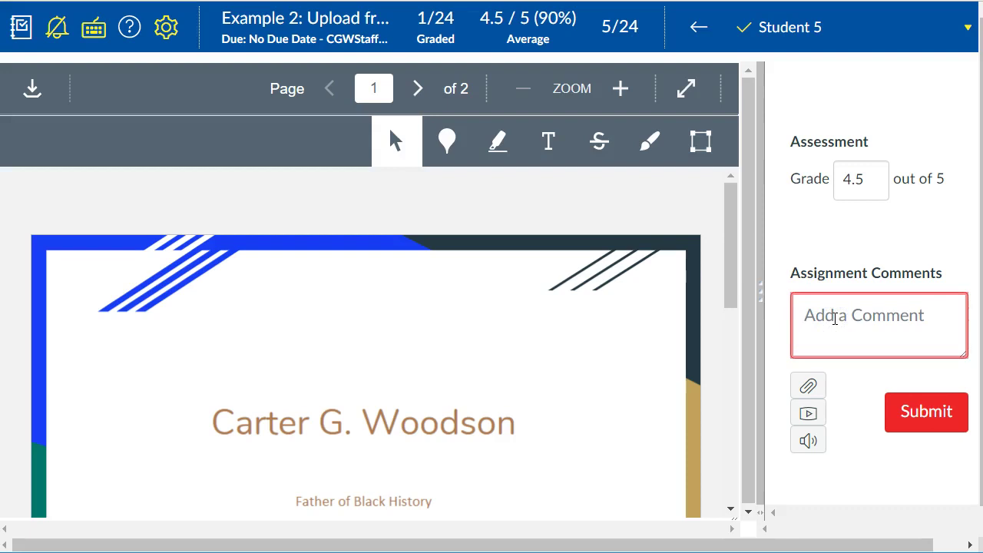
{"action": "type", "text": "Needs more detail."}
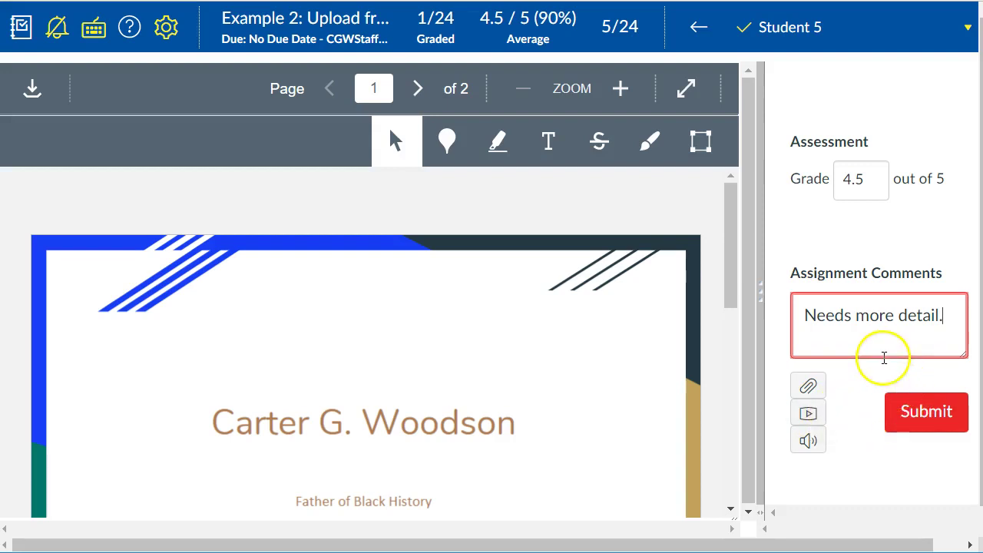
{"action": "left_click", "coordinate": [922, 411]}
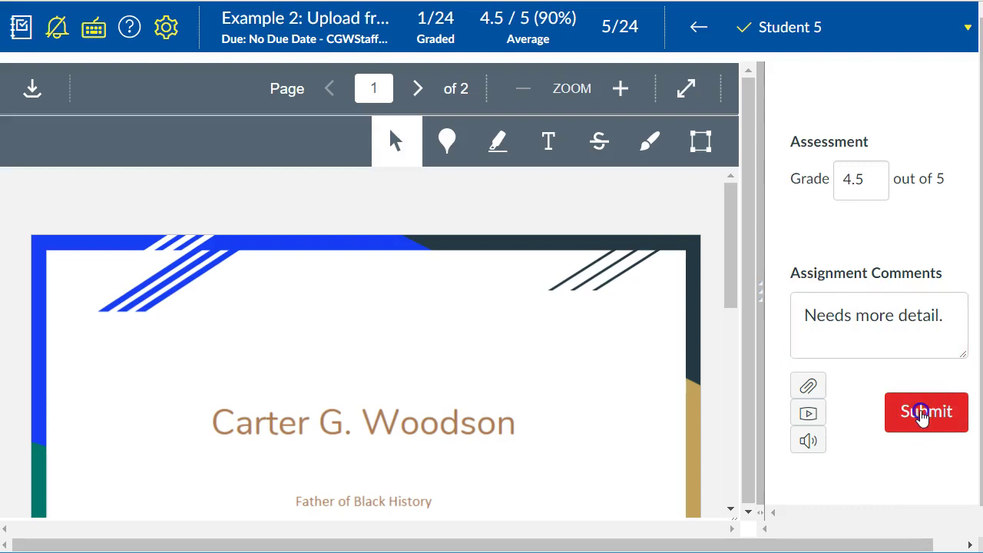
{"action": "scroll", "coordinate": [921, 415], "scroll_direction": "down", "scroll_amount": 1}
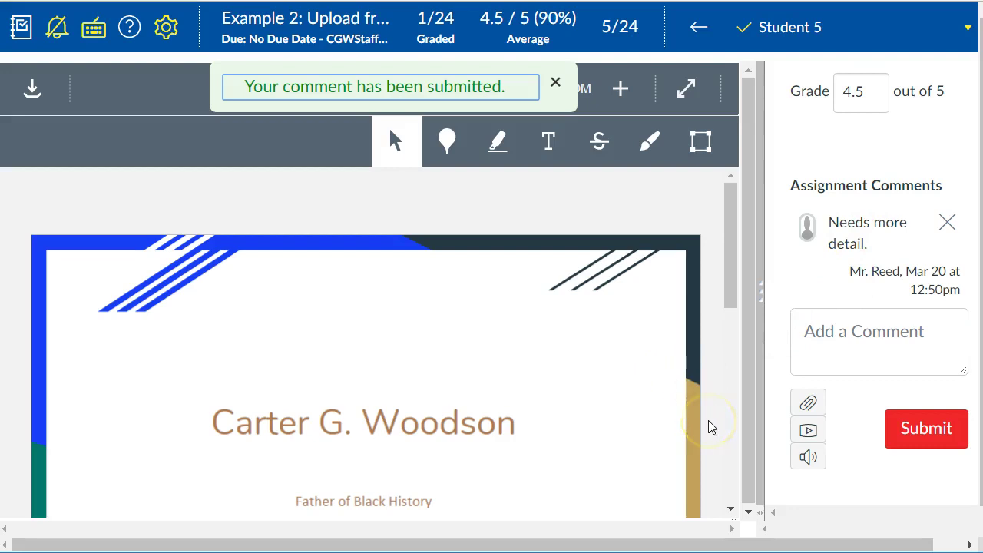
{"action": "scroll", "coordinate": [706, 423], "scroll_direction": "down", "scroll_amount": 1}
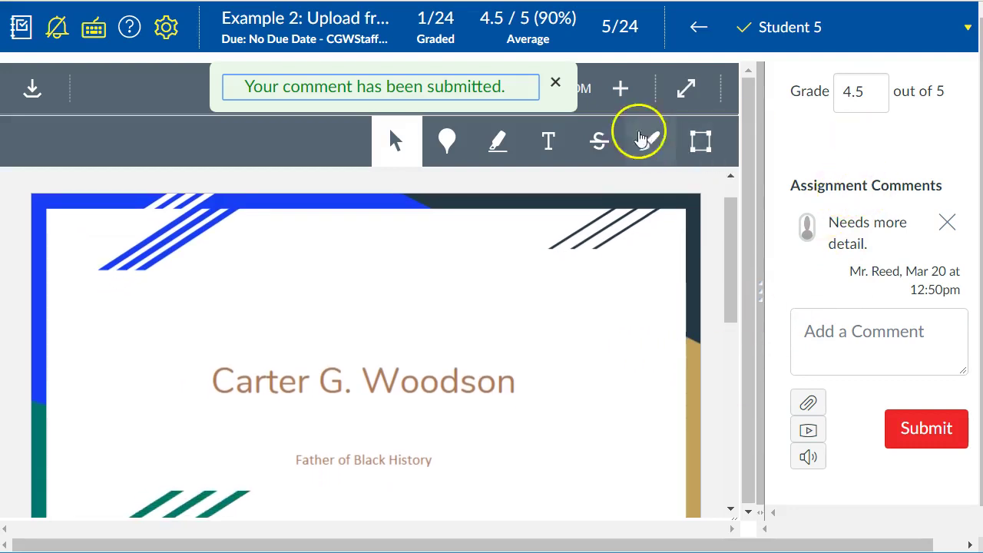
{"action": "left_click", "coordinate": [556, 84]}
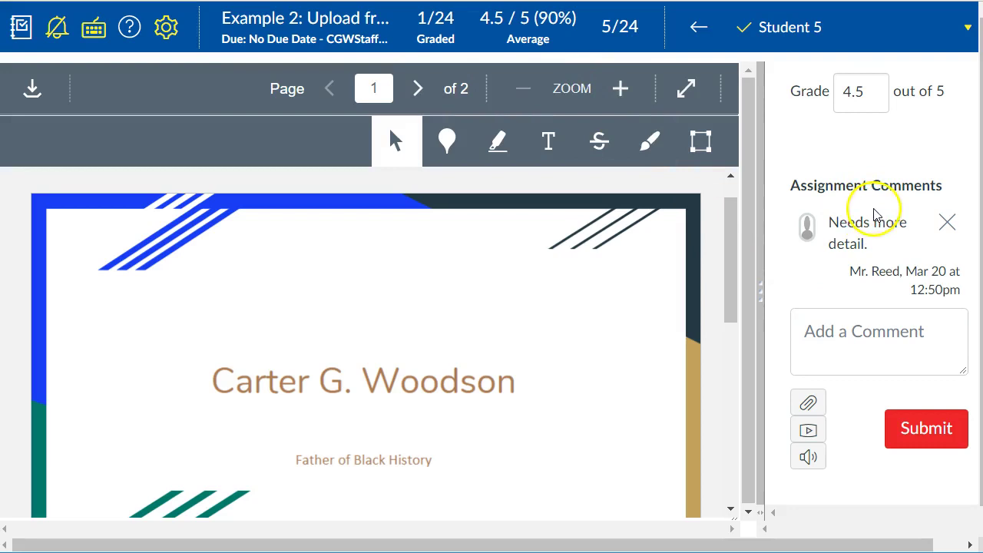
- Highlight "study in 2 years." in pink in the seventh fact on page 2 of the submission
{"action": "scroll", "coordinate": [699, 303], "scroll_direction": "down", "scroll_amount": 5}
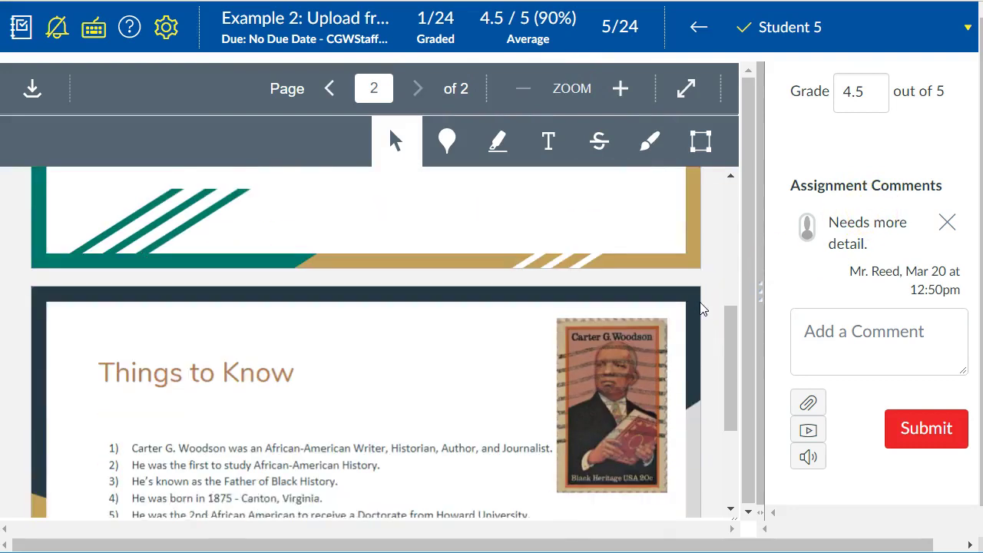
{"action": "scroll", "coordinate": [702, 307], "scroll_direction": "down", "scroll_amount": 3}
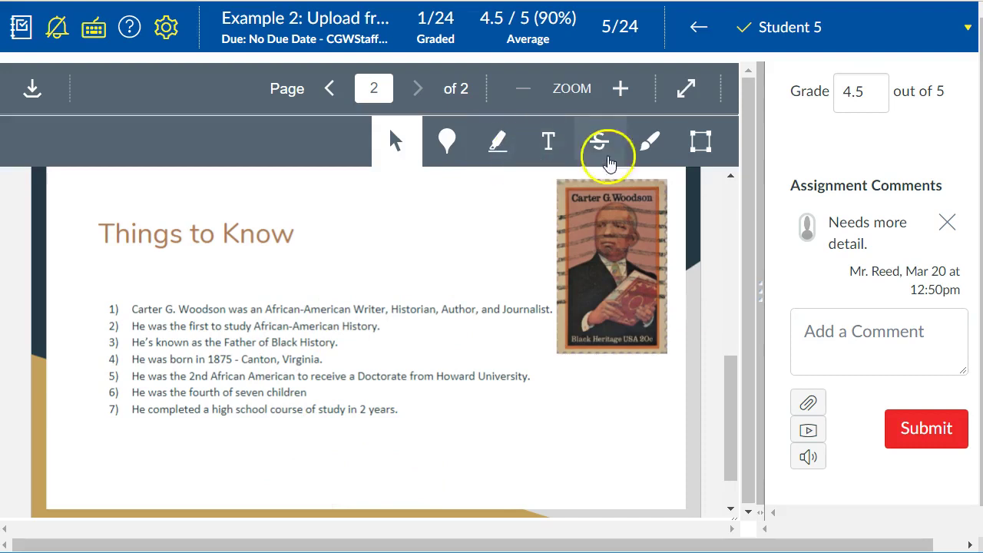
{"action": "left_click", "coordinate": [495, 159]}
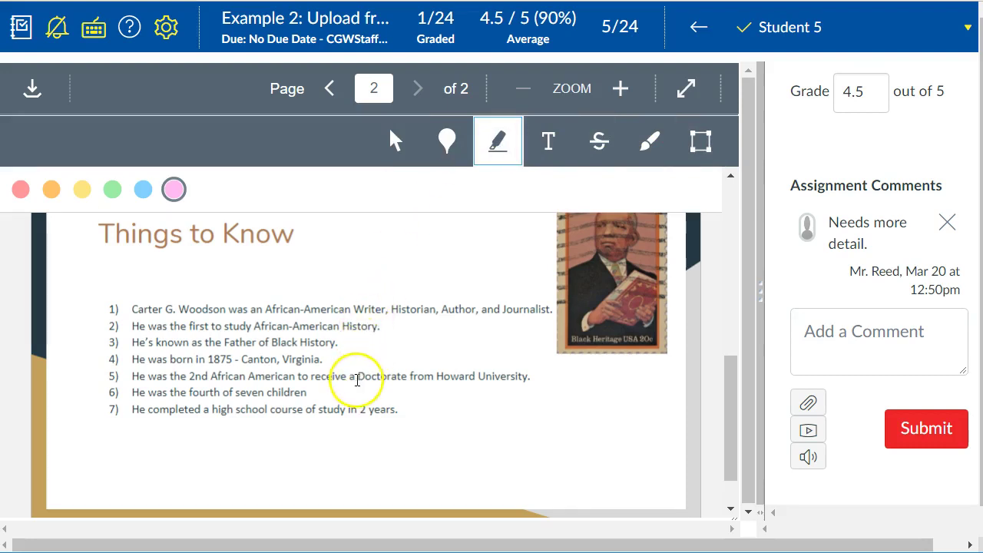
{"action": "left_click", "coordinate": [320, 408]}
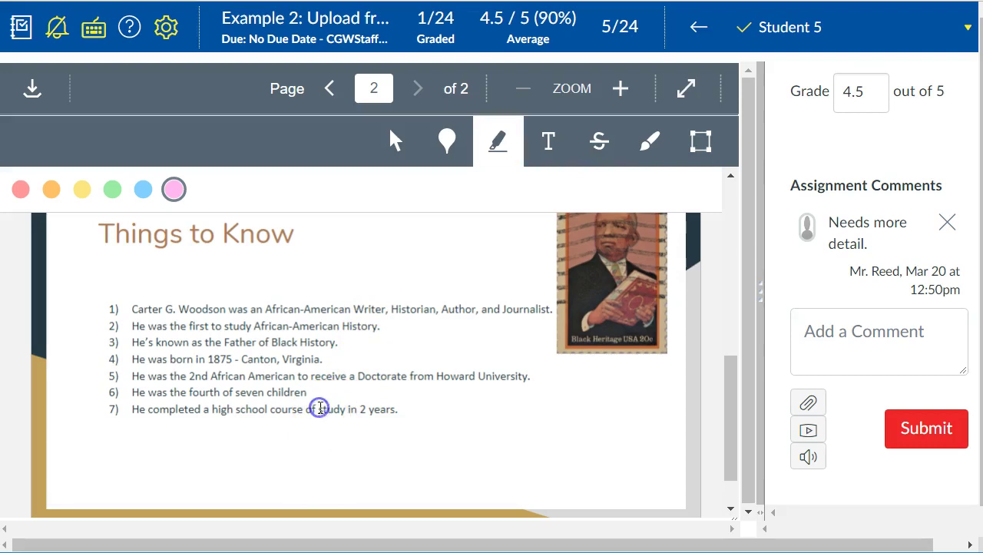
{"action": "left_click_drag", "start_coordinate": [320, 408], "coordinate": [406, 408]}
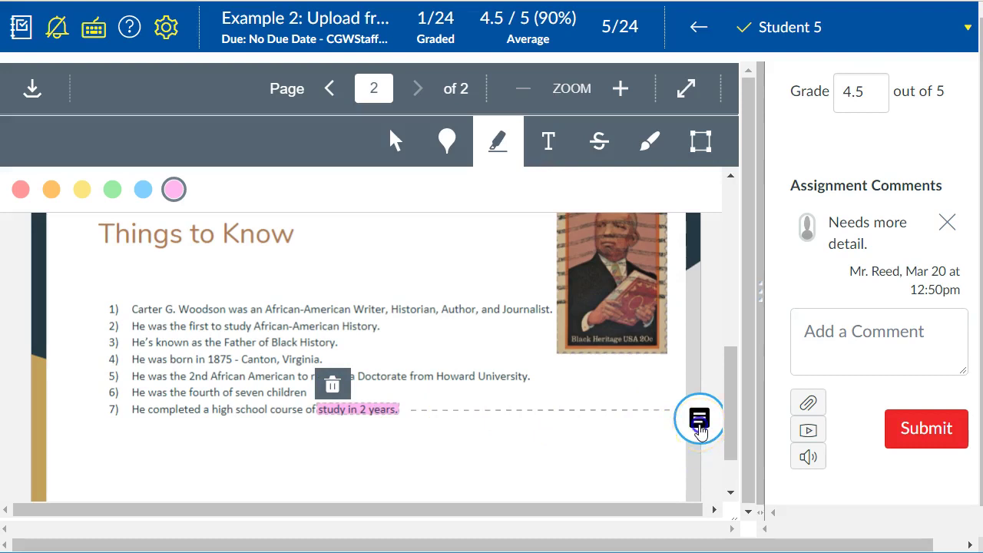
- Attach the comment "Great point!" to the highlighted phrase and bring the slide text back into view
{"action": "left_click", "coordinate": [699, 421]}
{"action": "left_click", "coordinate": [559, 483]}
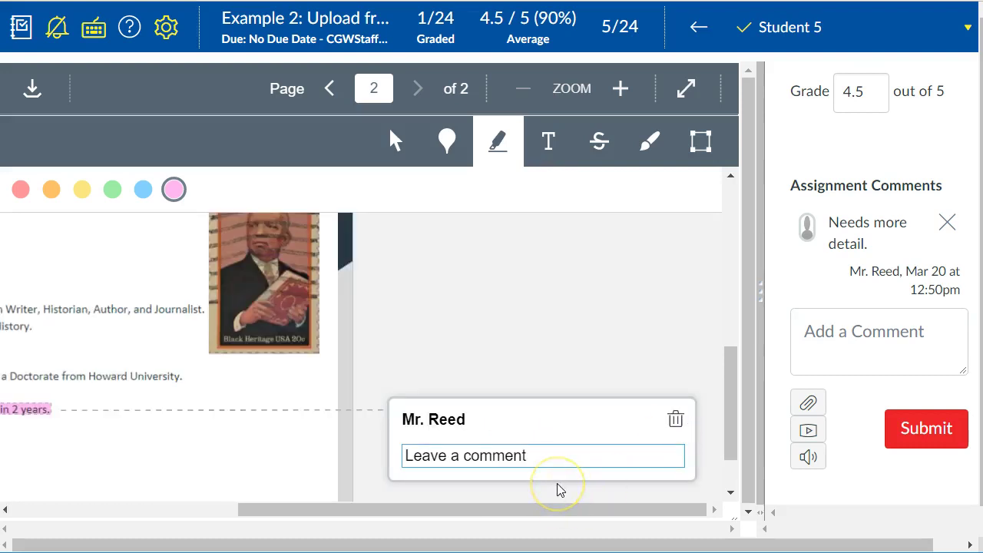
{"action": "type", "text": "Great point!"}
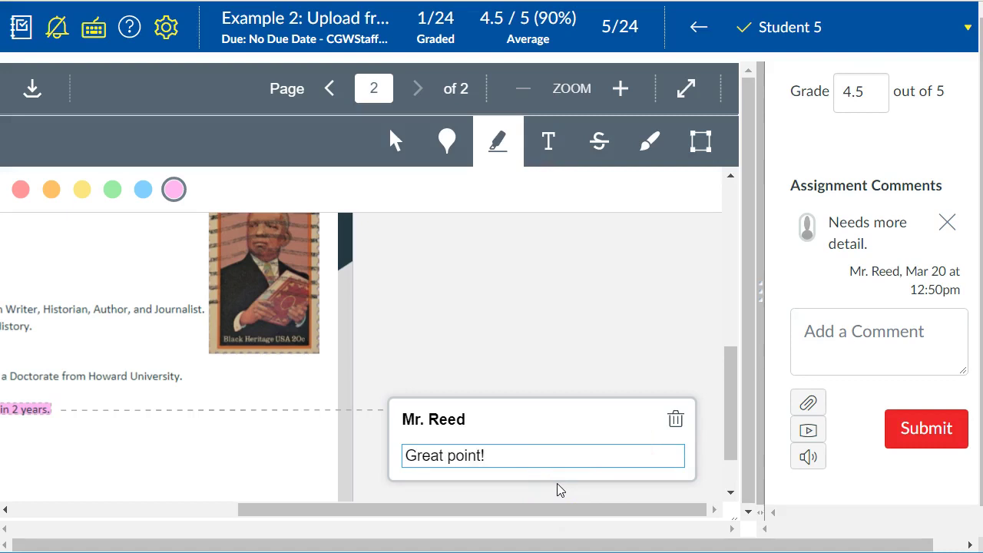
{"action": "left_click", "coordinate": [533, 374]}
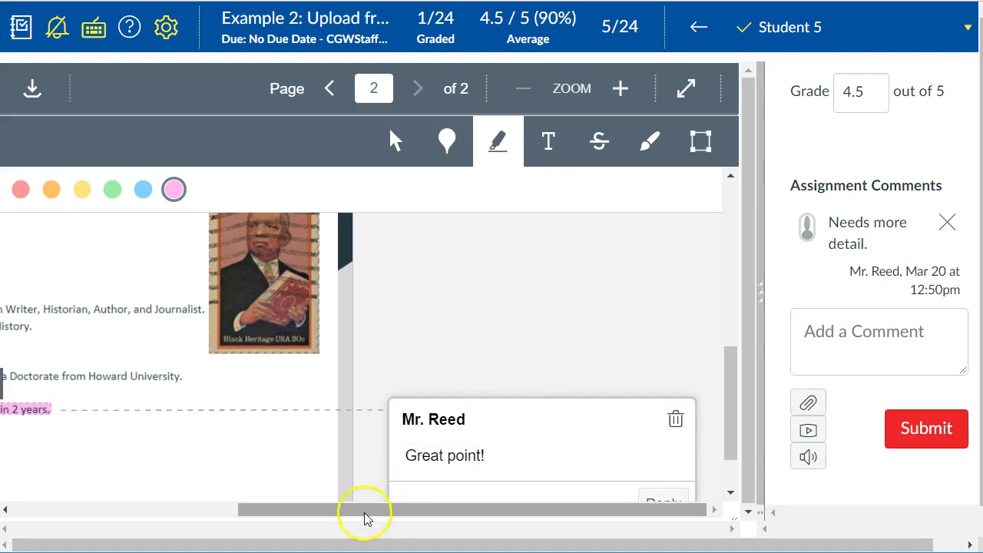
{"action": "left_click_drag", "start_coordinate": [364, 511], "coordinate": [181, 513]}
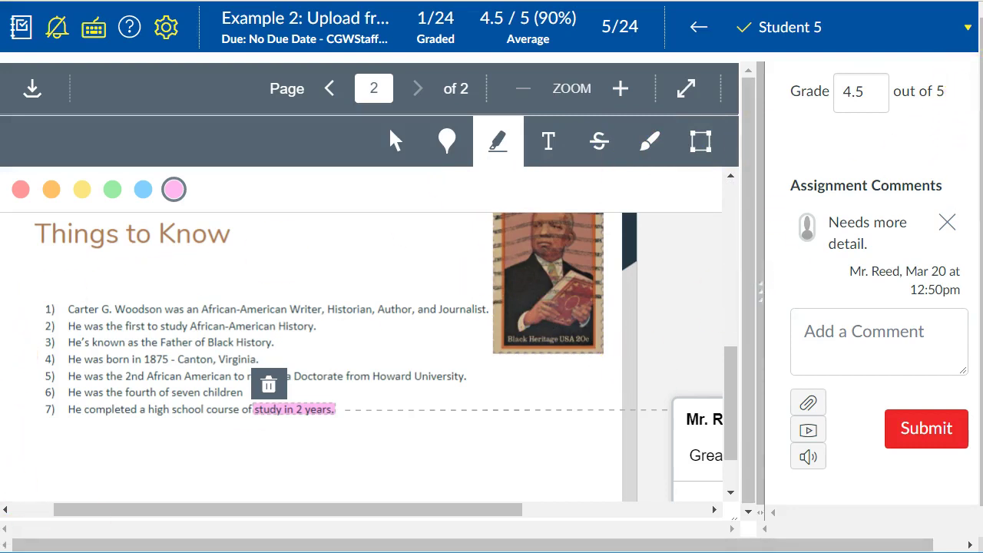
- Switch to Student 6's submission and look through its opening slides
{"action": "left_click", "coordinate": [907, 40]}
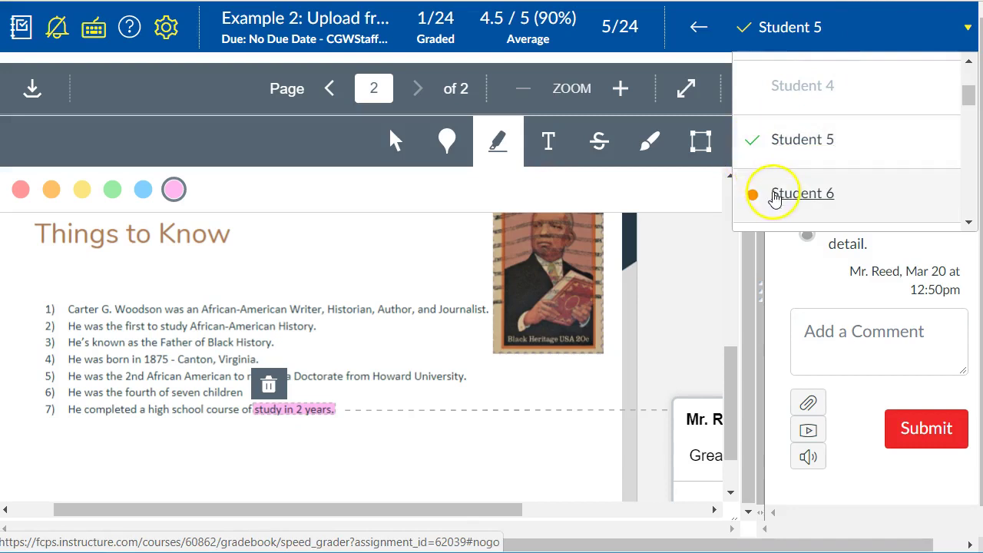
{"action": "left_click", "coordinate": [775, 197]}
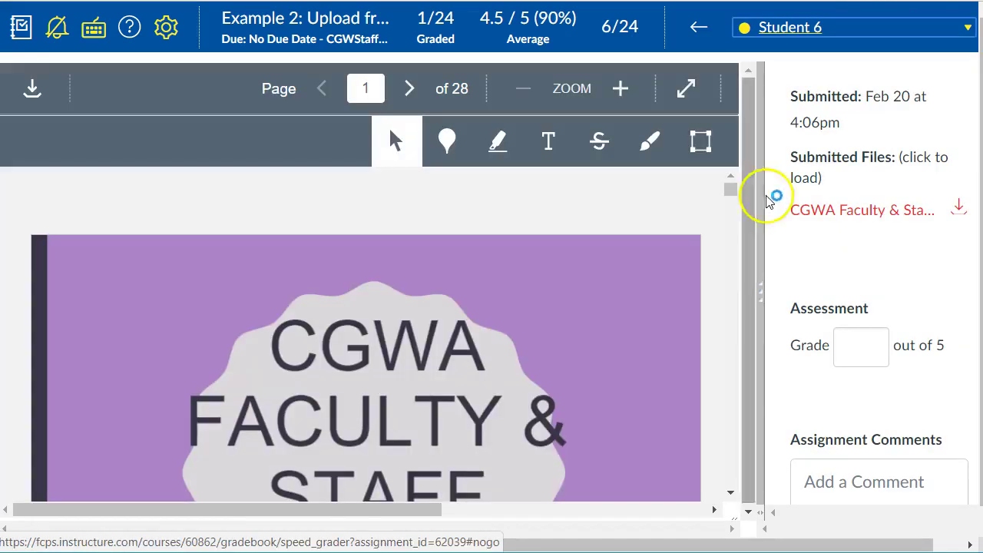
{"action": "scroll", "coordinate": [647, 374], "scroll_direction": "down", "scroll_amount": 5}
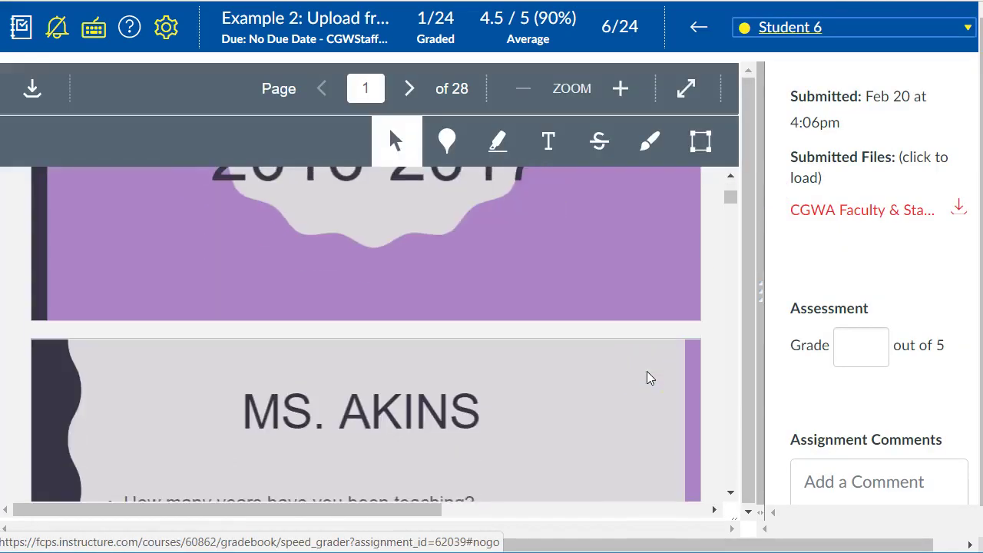